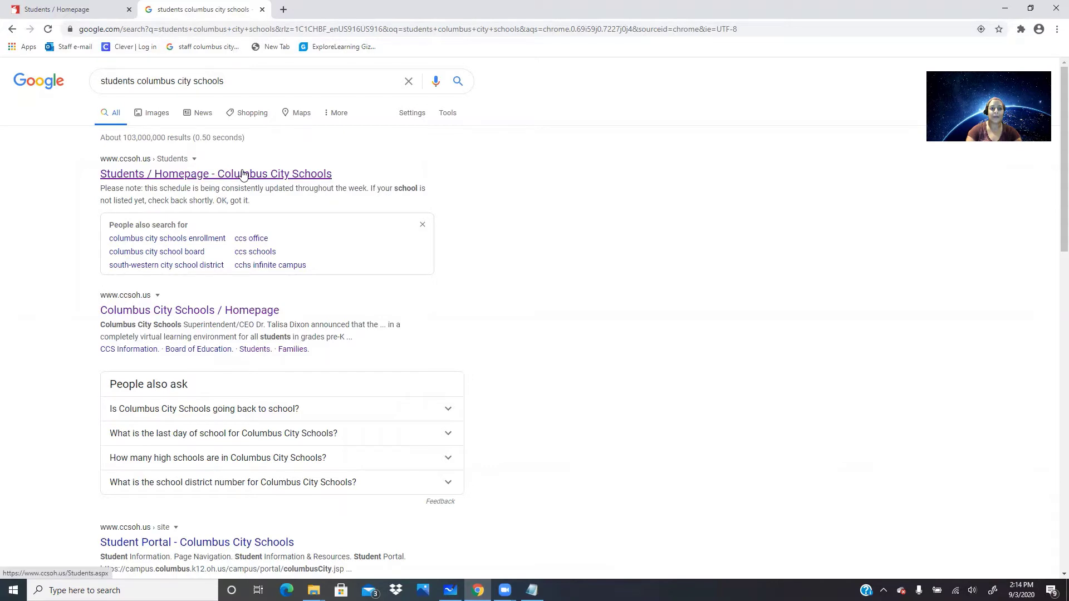
# Step: Open the Campus Student login from the Columbus City Schools student portal and check the login format on the Microsoft Whiteboard
pyautogui.click(243, 175)
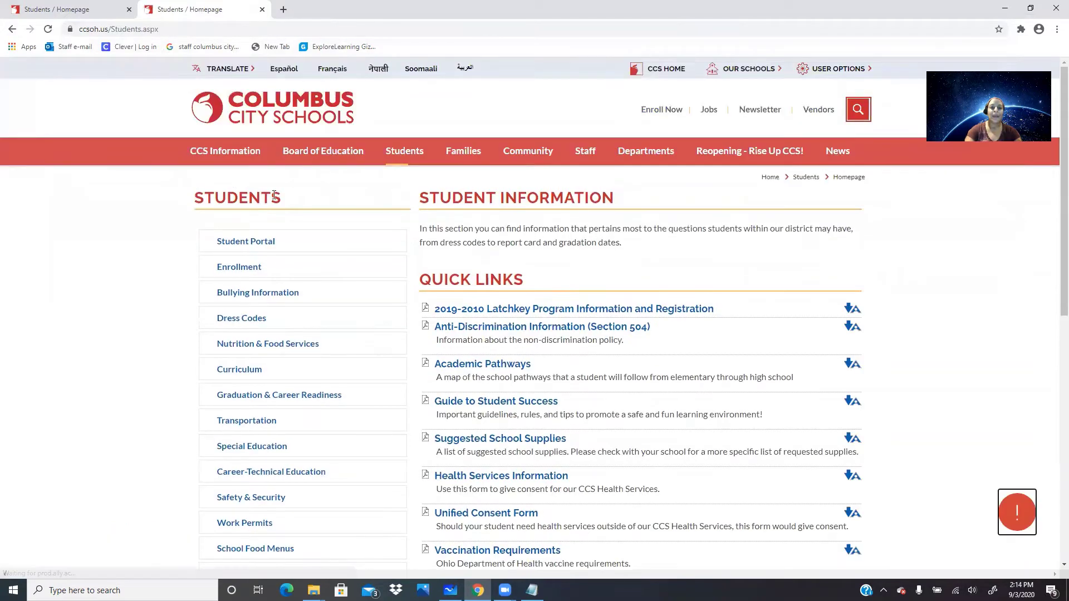
pyautogui.click(264, 245)
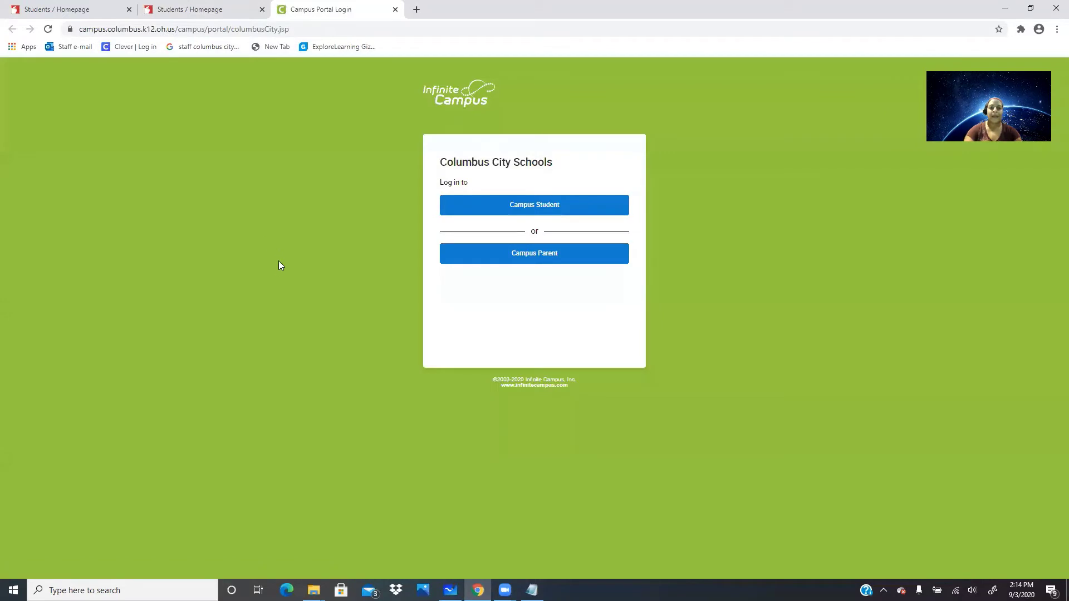
pyautogui.click(515, 208)
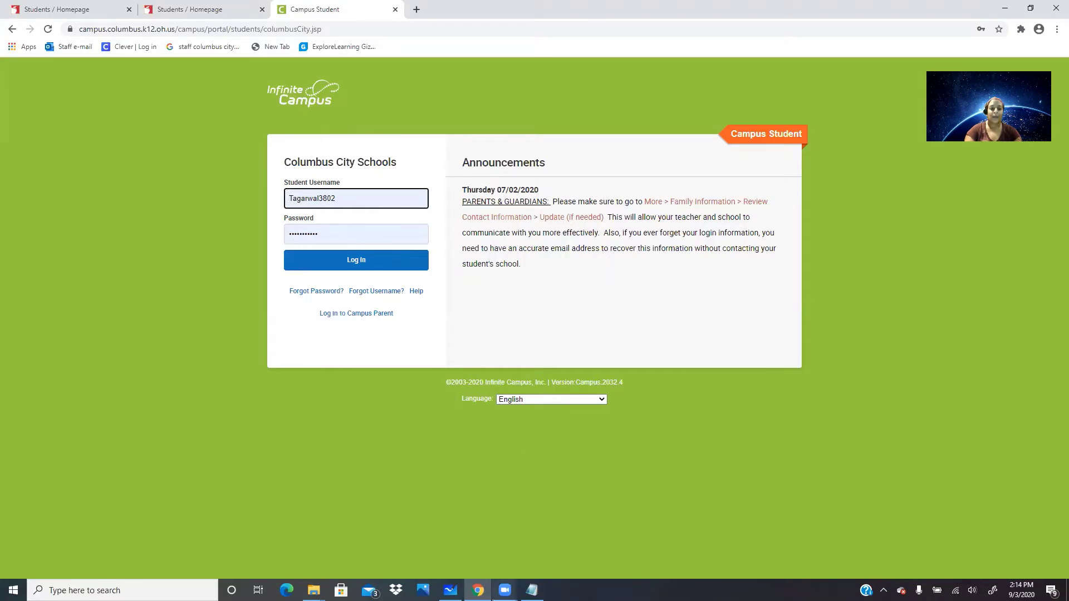
pyautogui.click(451, 590)
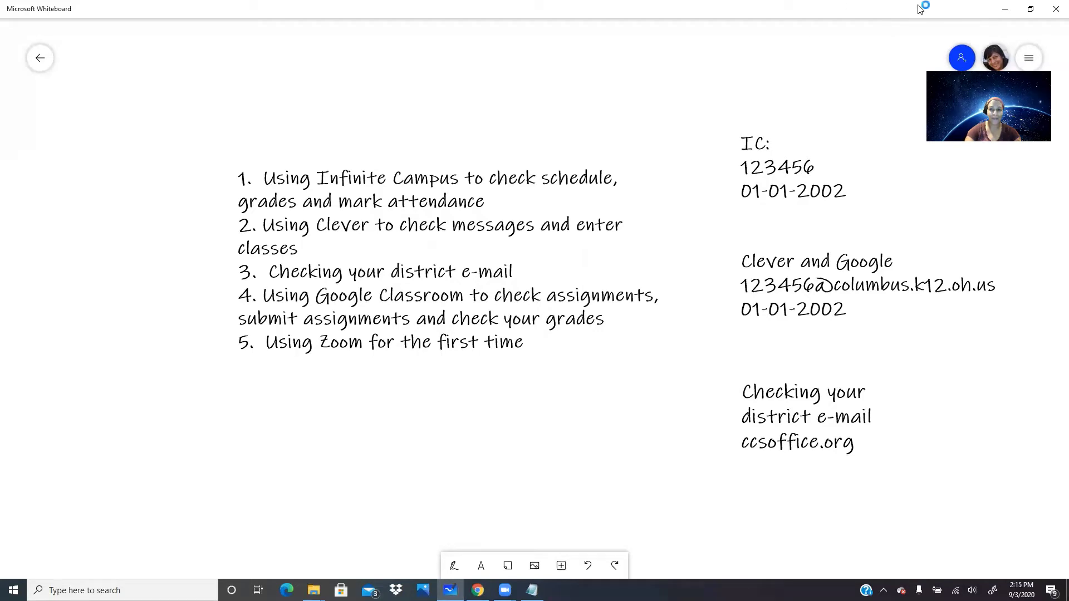
pyautogui.click(1006, 9)
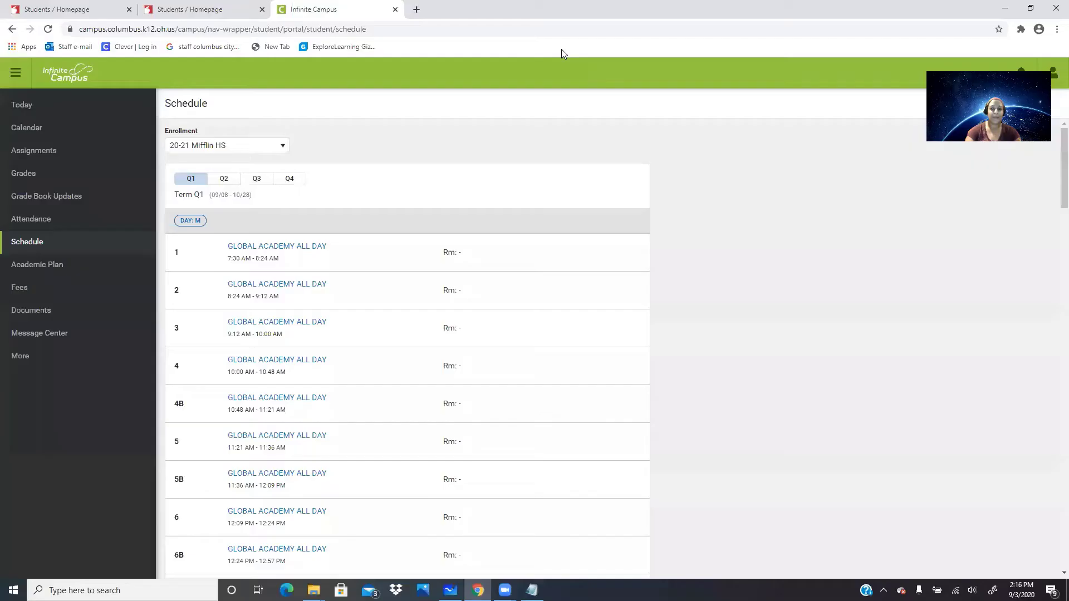
# Step: Examine the enrollment choices on the Infinite Campus Schedule page and open the Attendance page
pyautogui.click(283, 146)
pyautogui.click(348, 142)
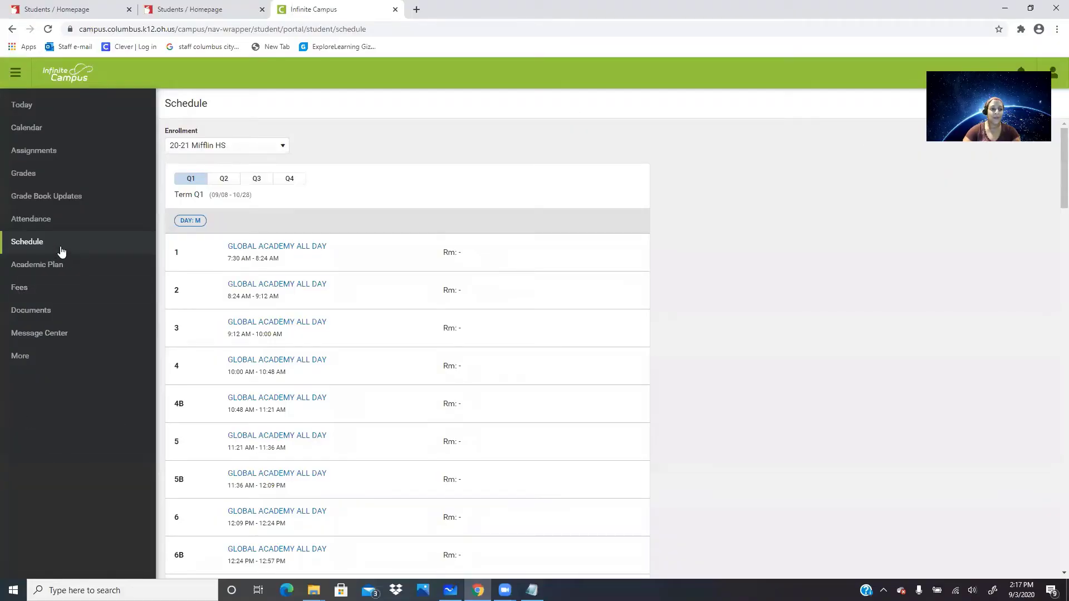
pyautogui.click(49, 225)
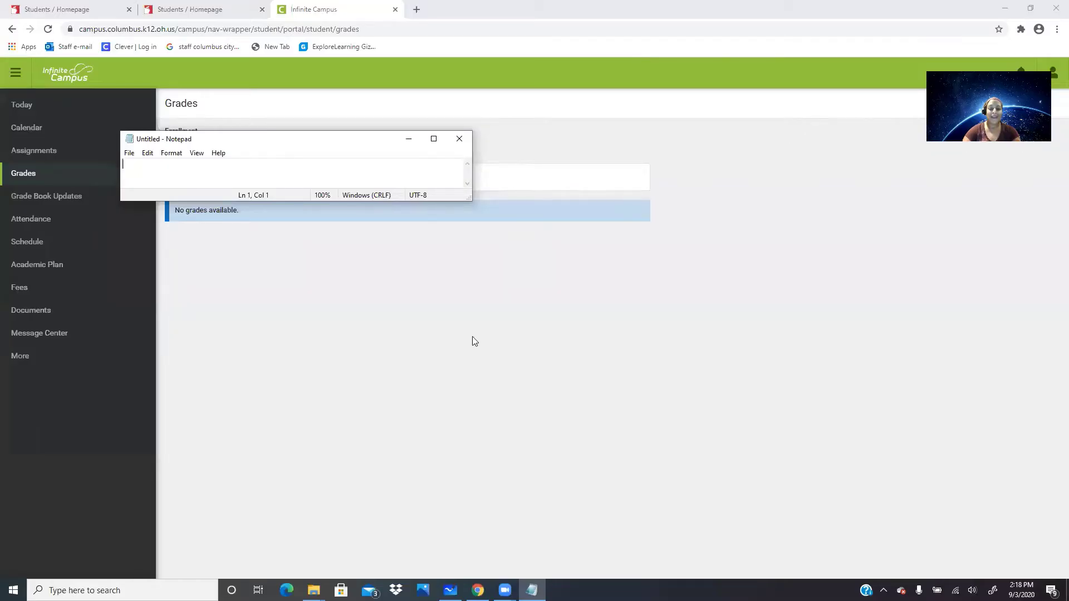
# Step: Check the task list in Microsoft Whiteboard, return to the browser and close the Infinite Campus page
pyautogui.click(450, 590)
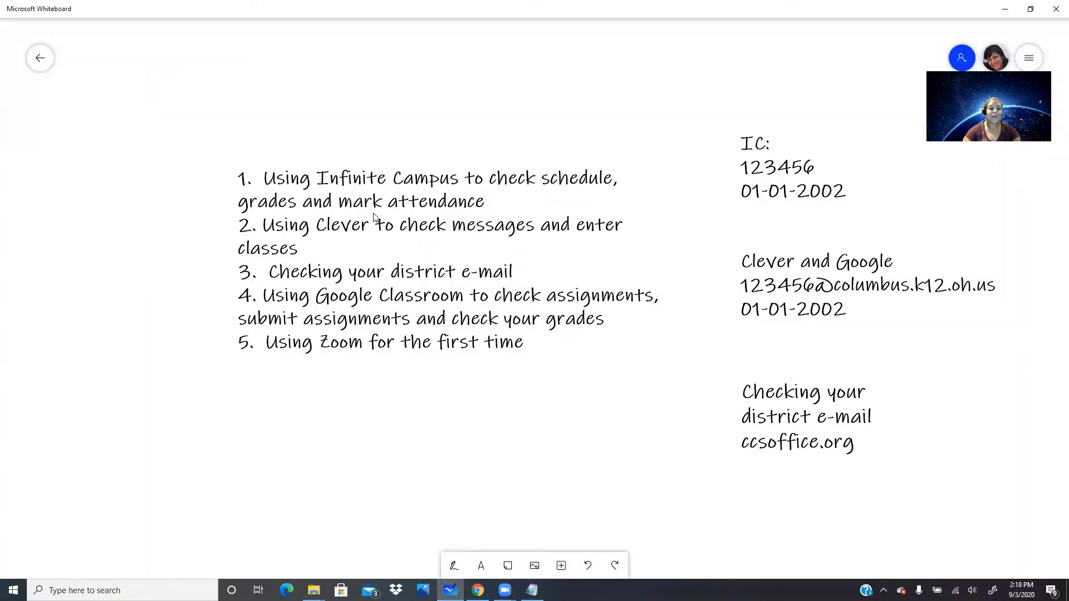
pyautogui.click(1007, 10)
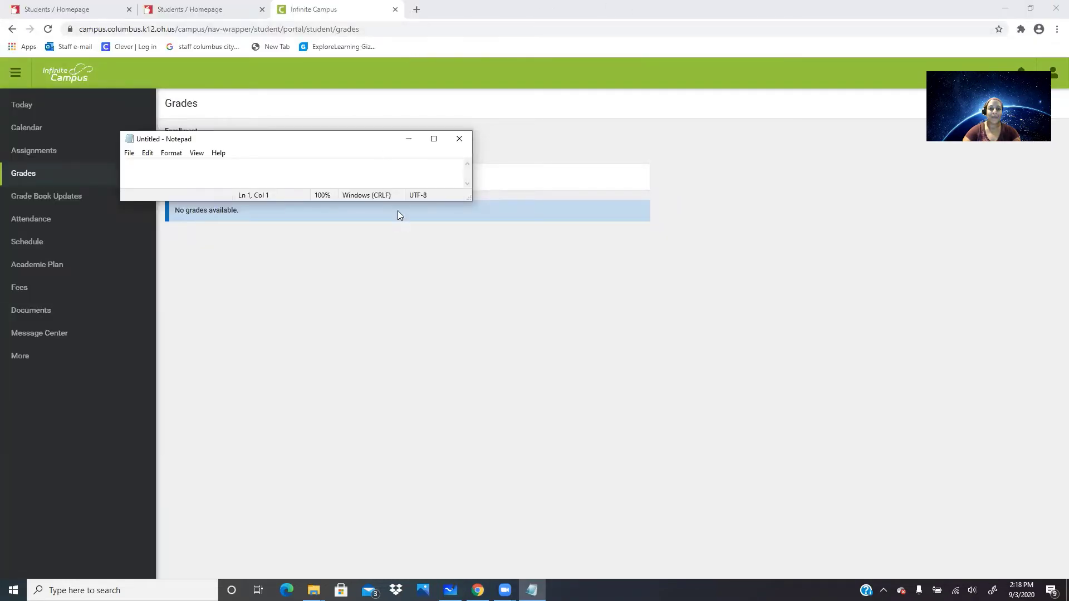
pyautogui.click(395, 10)
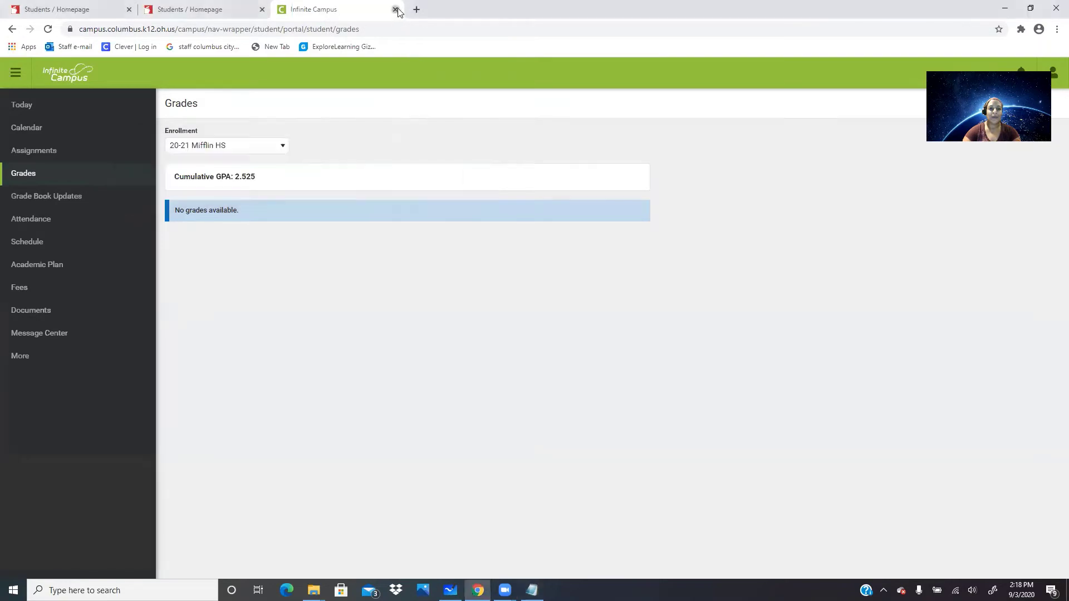
pyautogui.click(396, 9)
# Step: Search the web for "clever columbus city schools" and open the district's Active Directory sign-in from its Clever login page
pyautogui.click(329, 23)
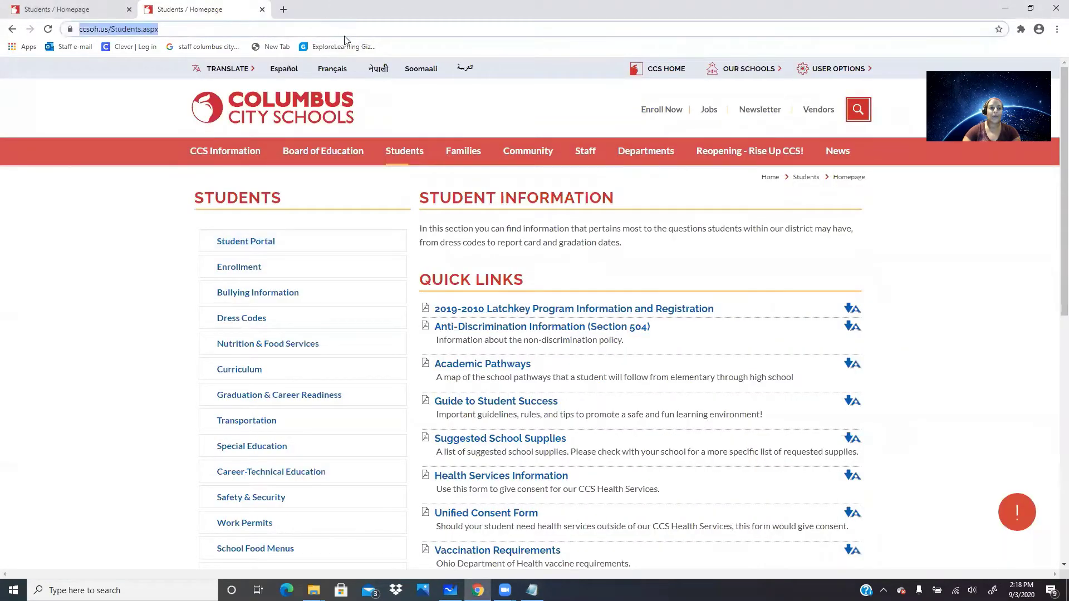
pyautogui.write('cle')
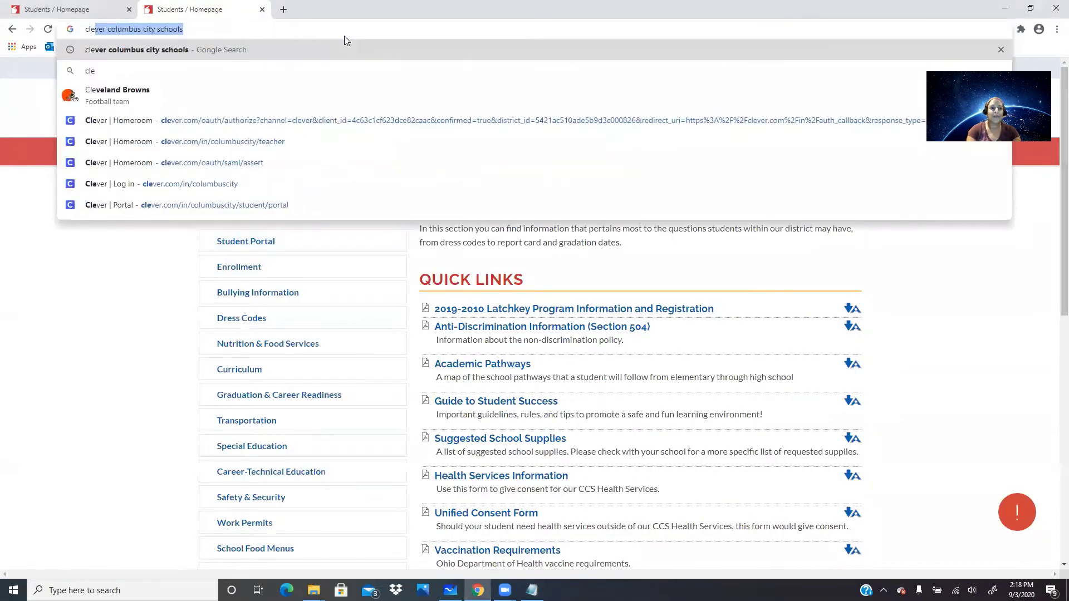
pyautogui.press('Return')
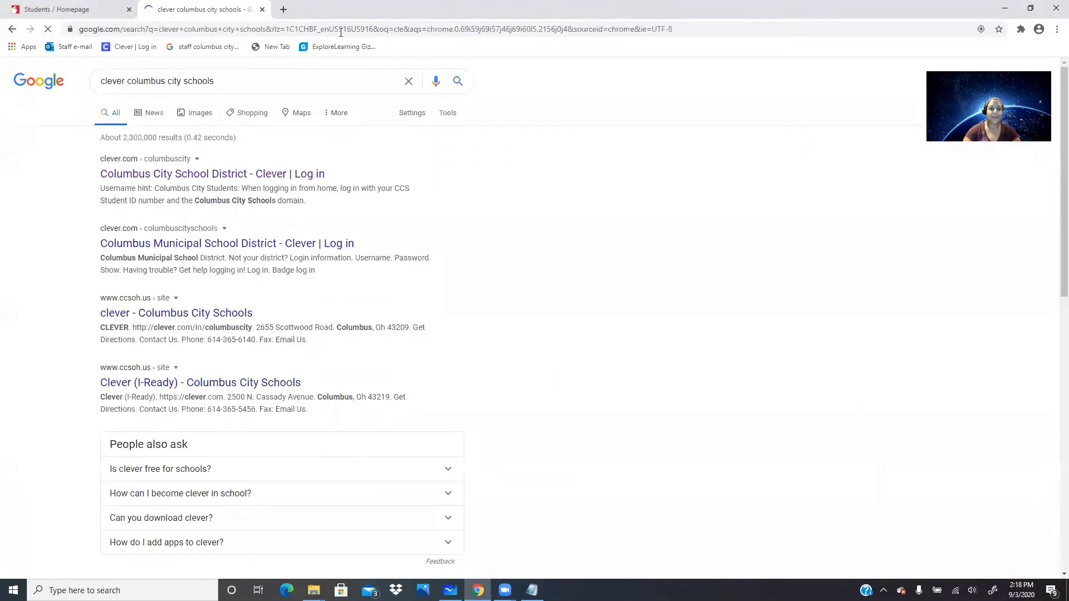
pyautogui.click(179, 176)
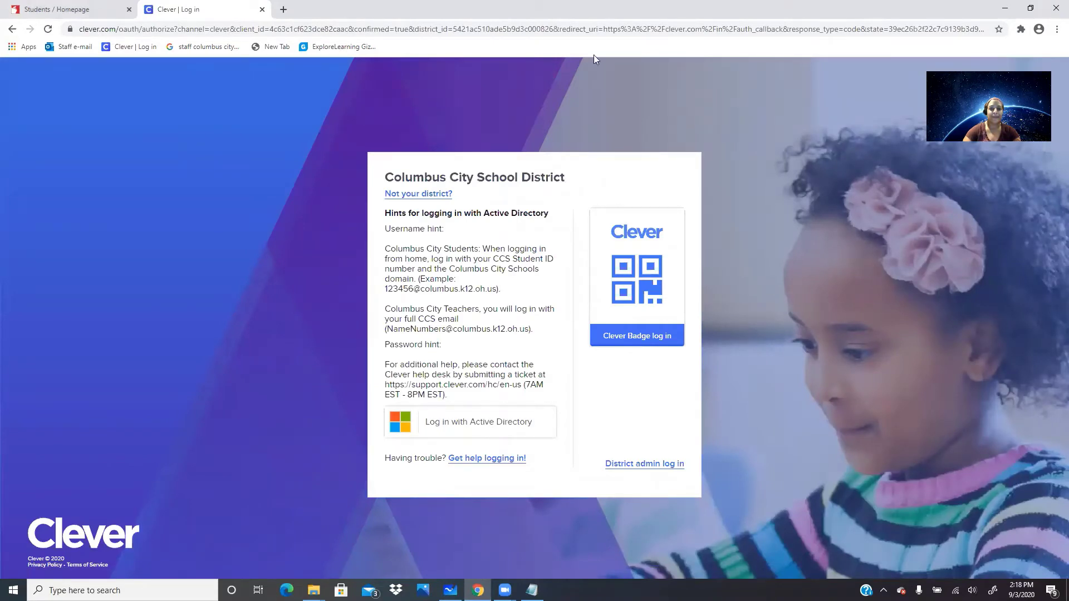
pyautogui.click(449, 430)
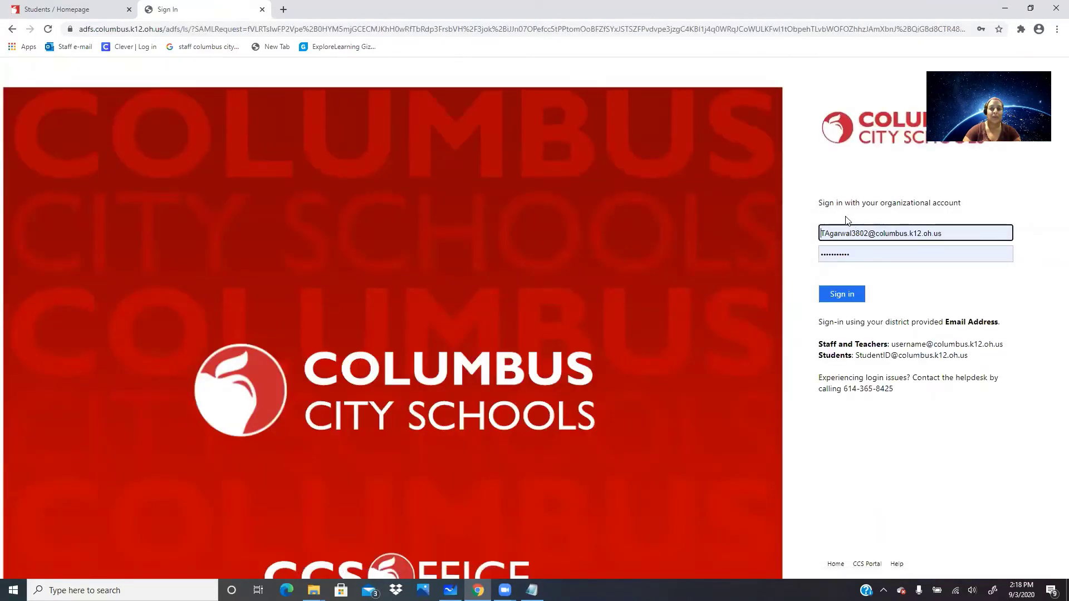
# Step: Review the Clever and Google login format in Microsoft Whiteboard and return to the browser
pyautogui.click(531, 590)
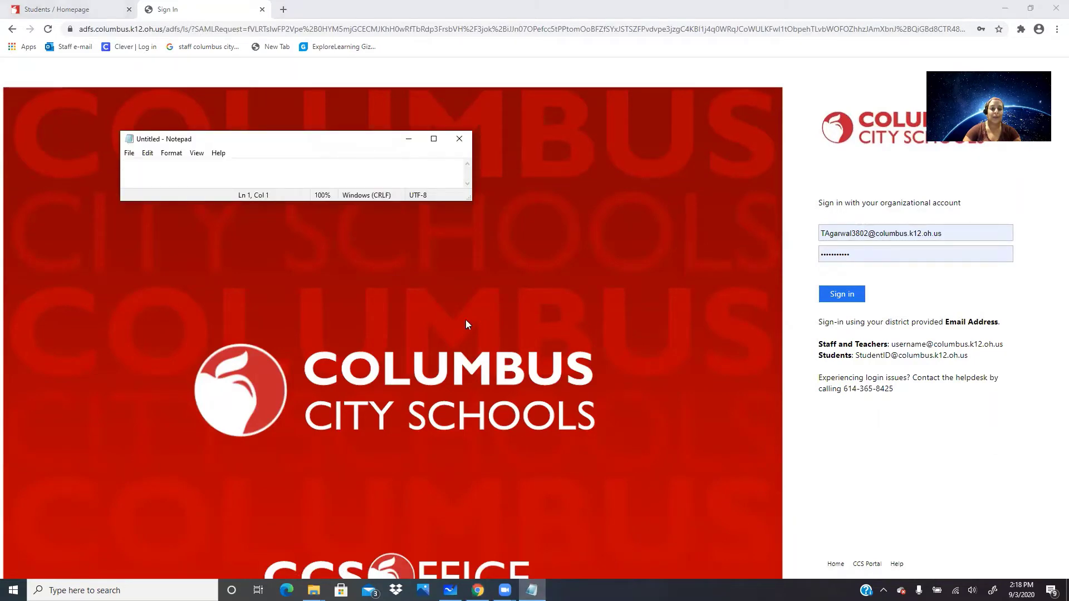
pyautogui.click(451, 590)
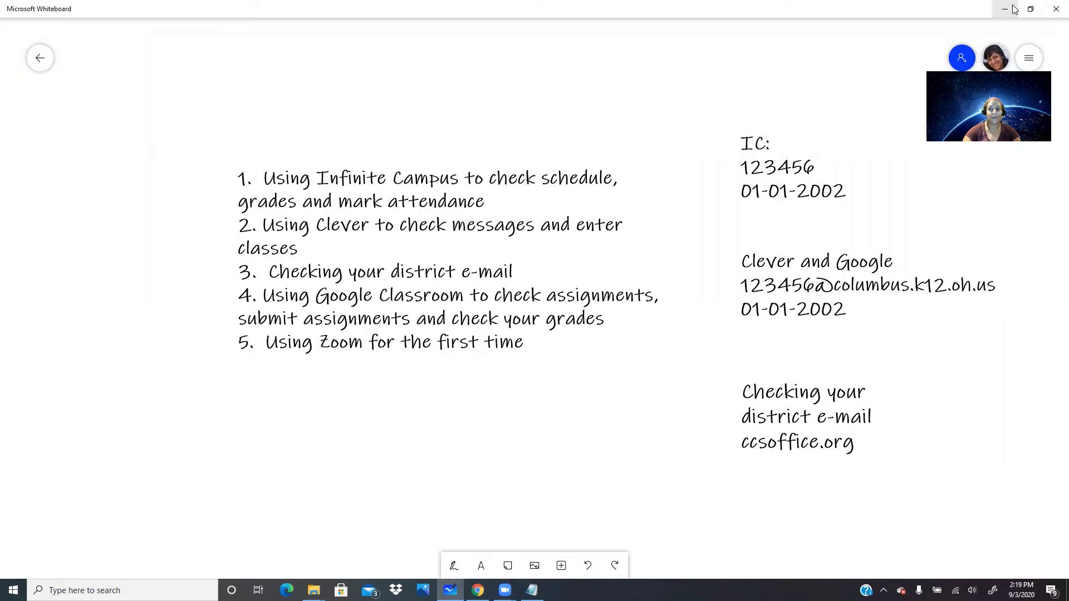
pyautogui.hotkey('alt', 'Tab')
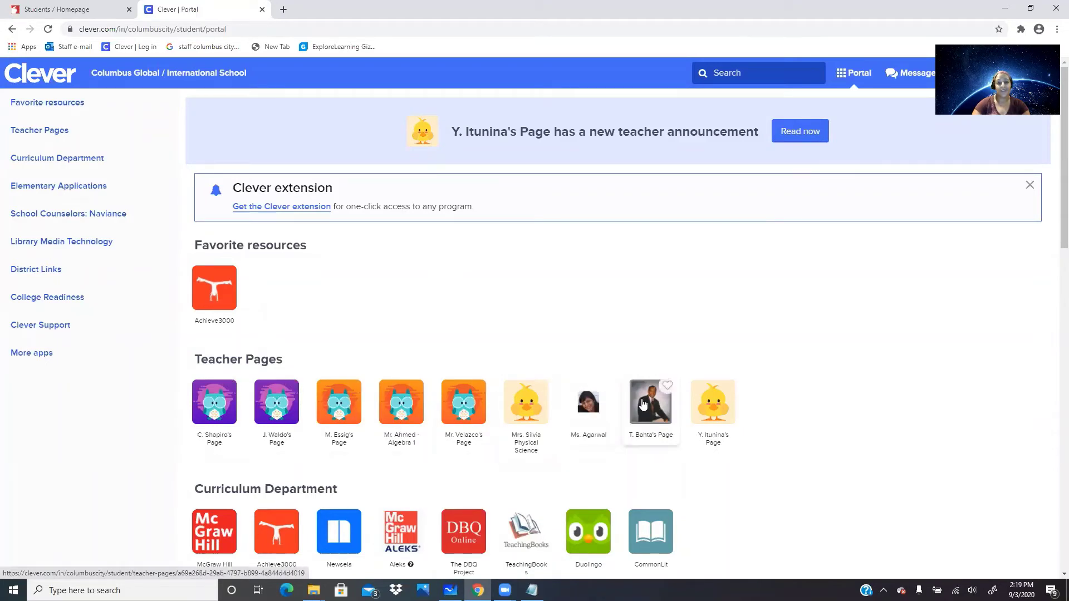
# Step: View the science teacher's page in the Clever portal and open the message conversation with the Physical Science Google Classroom link
pyautogui.click(593, 409)
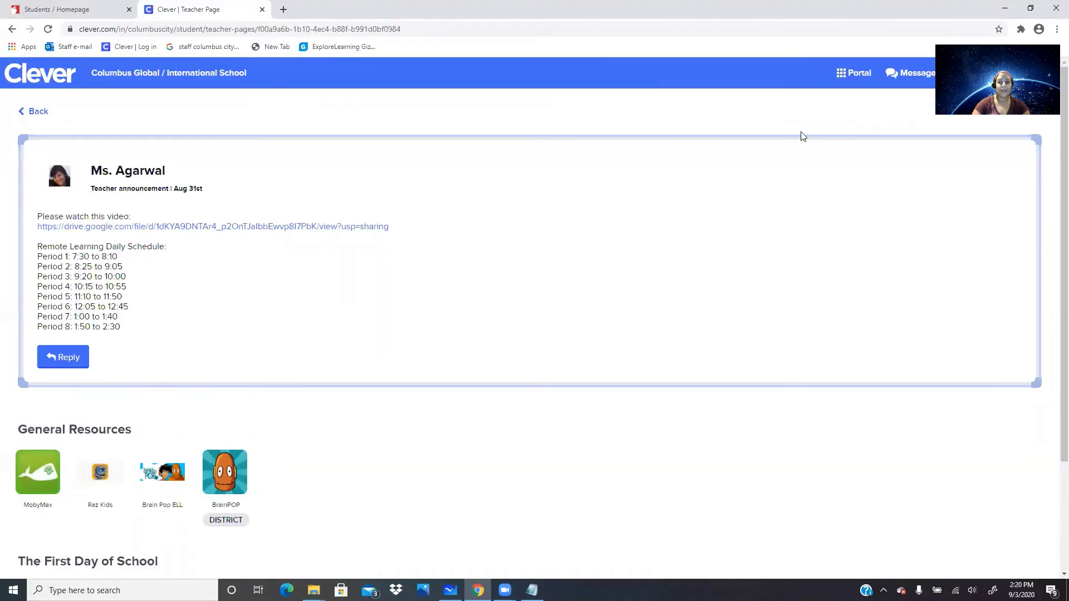
pyautogui.click(897, 73)
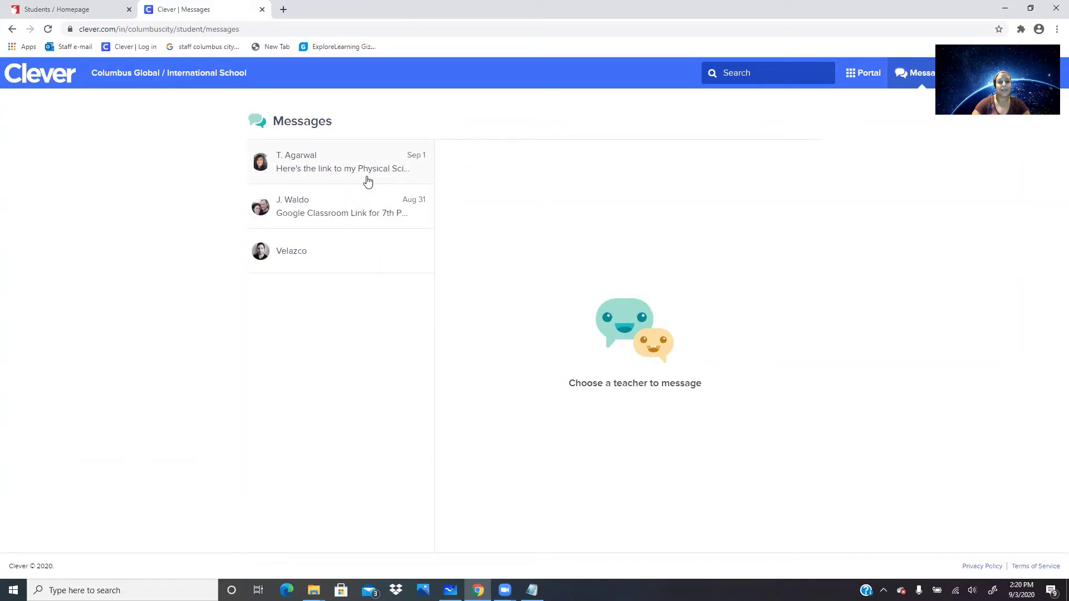
pyautogui.click(368, 180)
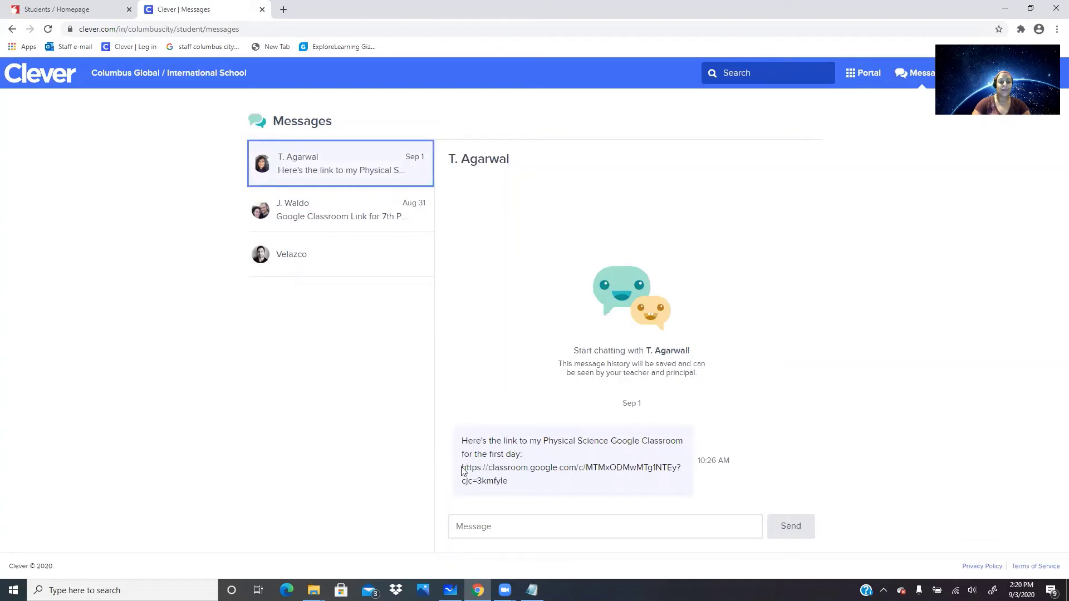
# Step: Copy the Google Classroom link from the teacher's message and open it in a new browser tab
pyautogui.moveTo(463, 469); pyautogui.dragTo(549, 481)
pyautogui.hotkey('ctrl', 'c')
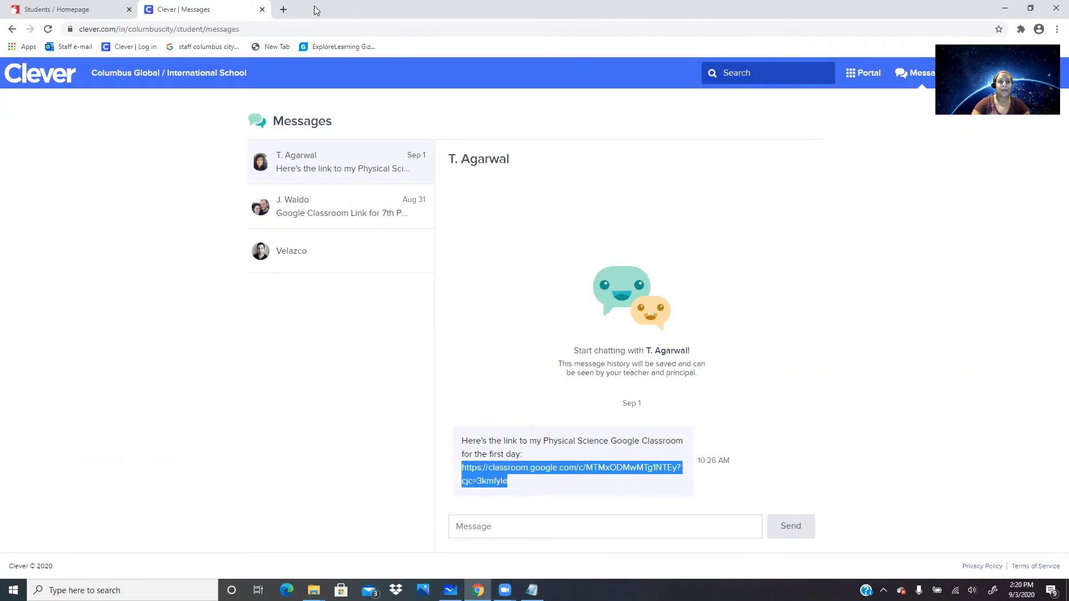
pyautogui.click(285, 9)
pyautogui.hotkey('ctrl', 'v')
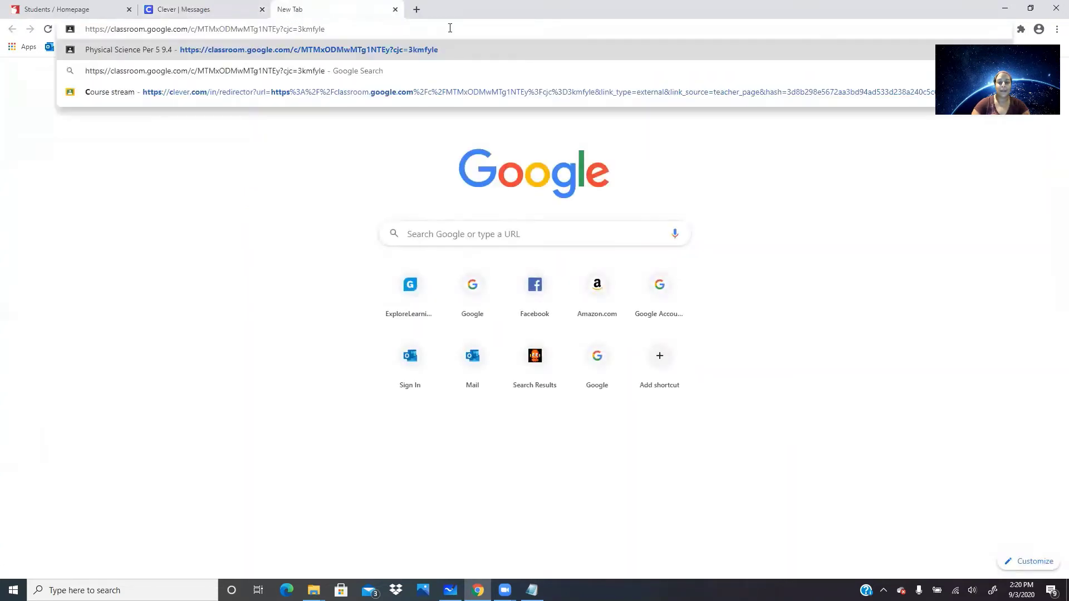
pyautogui.press('Return')
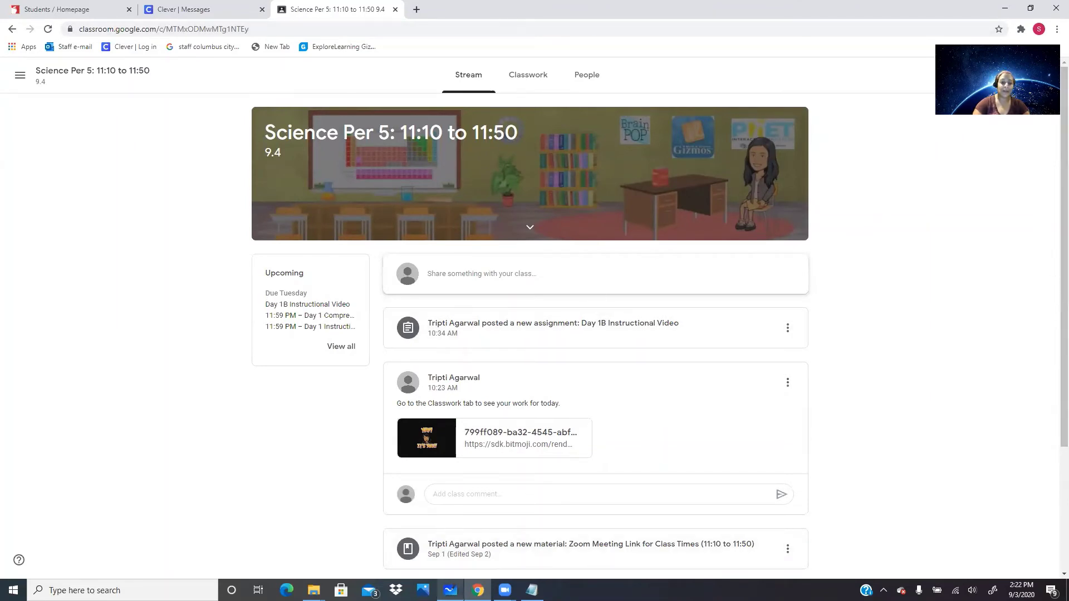
# Step: Check the task list in Microsoft Whiteboard and open the Day 1B Instructional Video assignment from the science class's Classwork
pyautogui.click(451, 591)
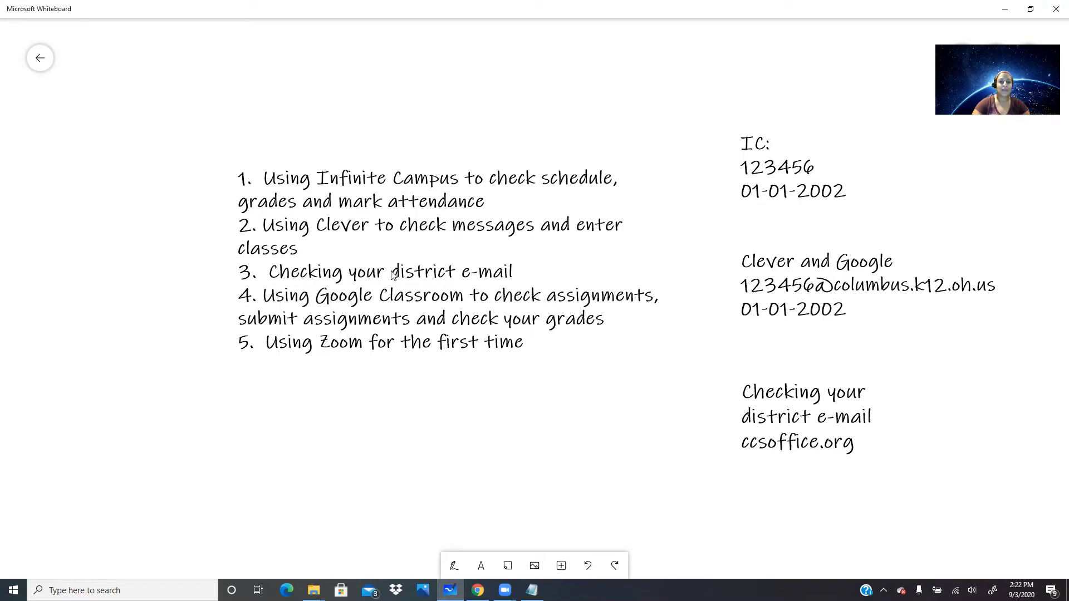
pyautogui.click(1005, 9)
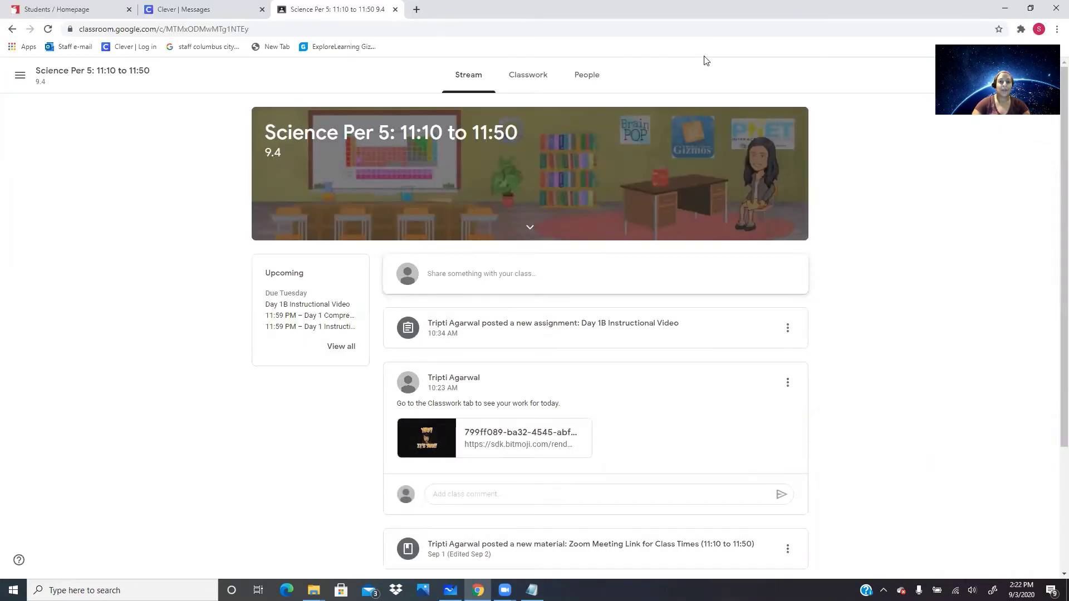
pyautogui.click(528, 76)
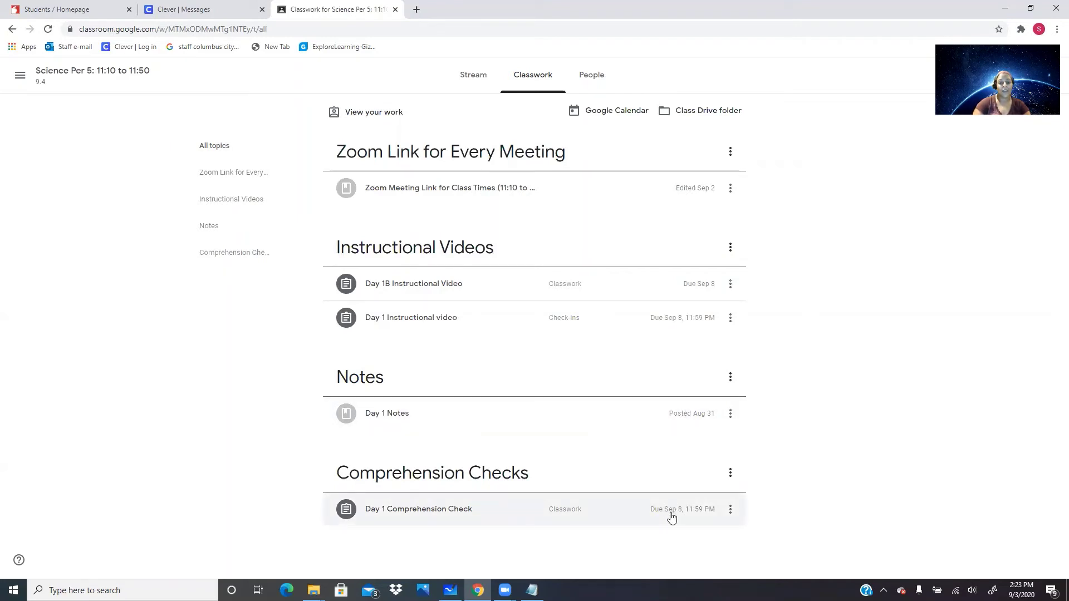
pyautogui.click(718, 285)
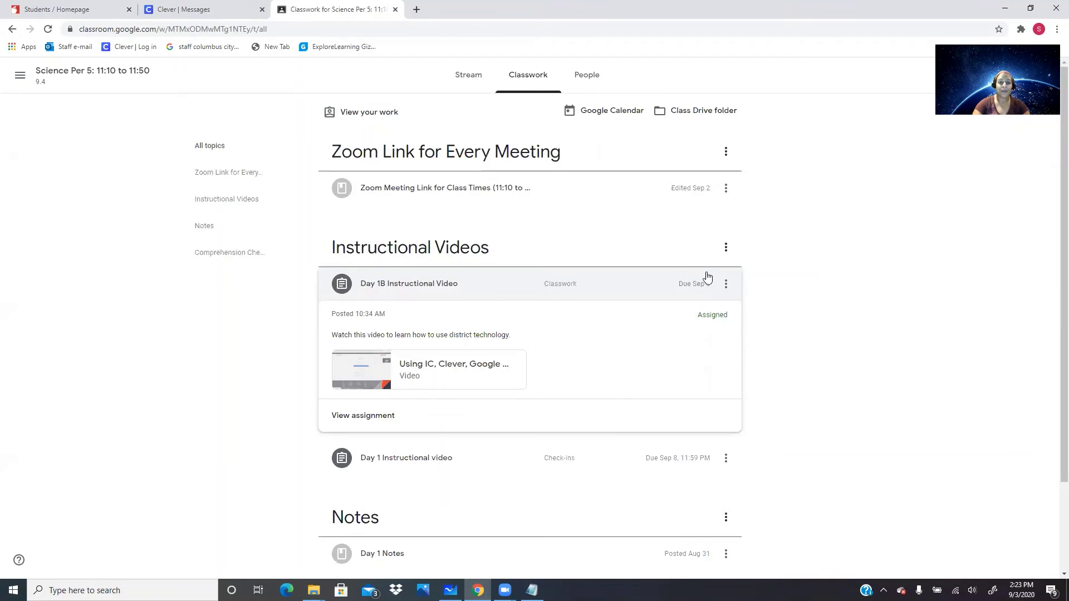
pyautogui.click(359, 423)
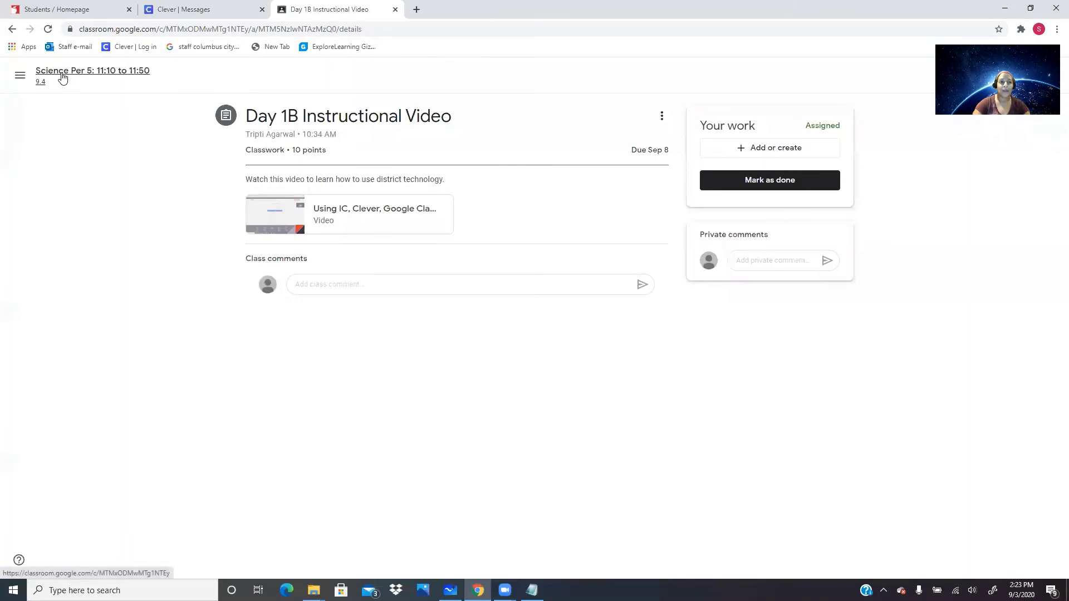
# Step: Return to the science class's Classwork to review its topics and assignments, and switch to the Microsoft Whiteboard task list
pyautogui.click(63, 78)
pyautogui.click(528, 75)
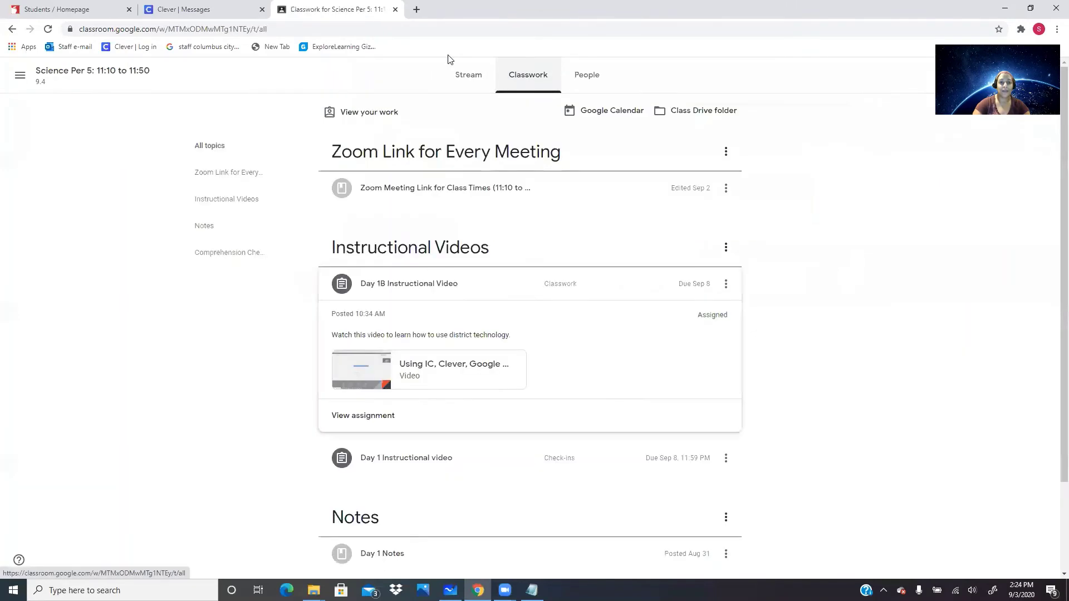
pyautogui.scroll(-2, 957, 231)
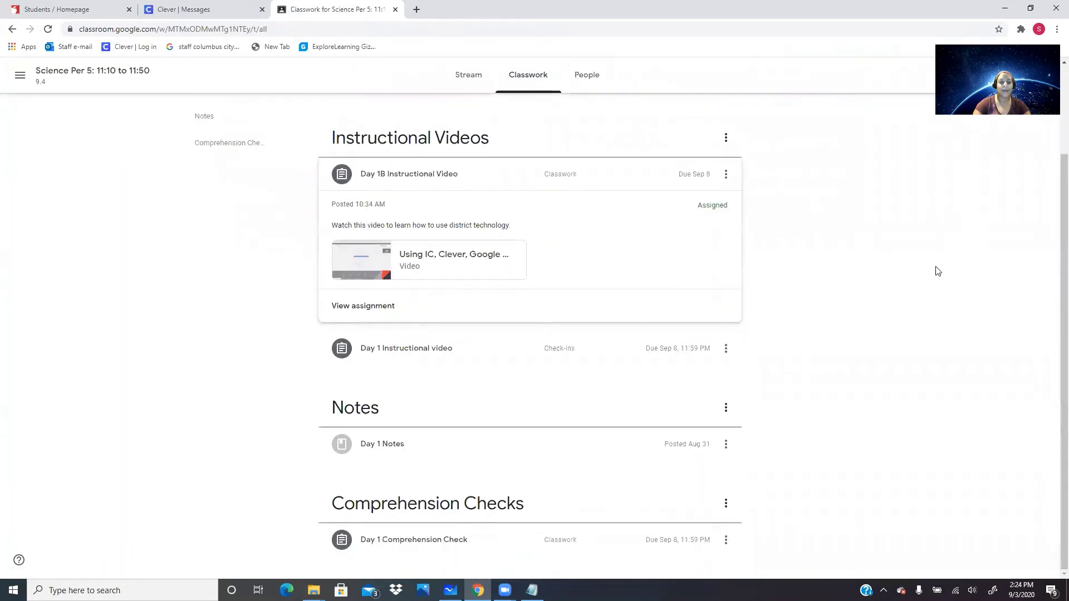
pyautogui.scroll(2, 732, 429)
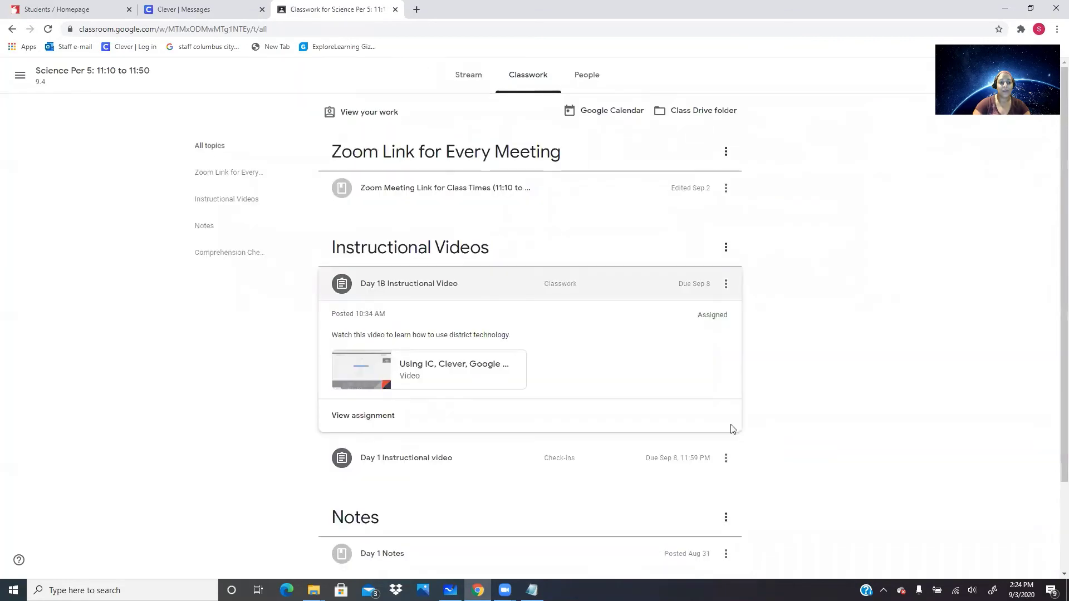
pyautogui.scroll(-2, 597, 432)
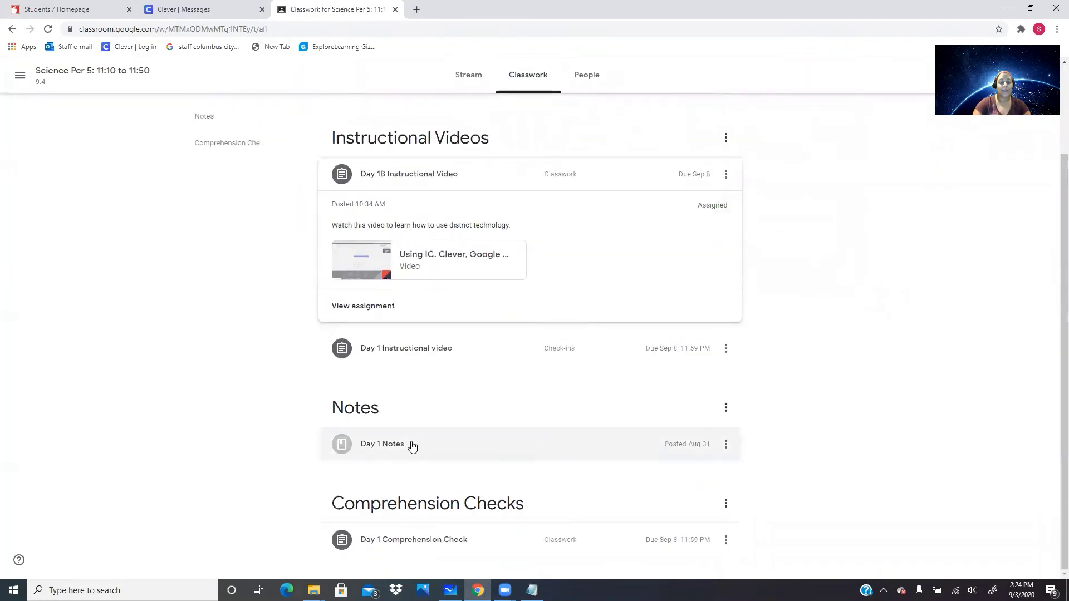
pyautogui.scroll(2, 972, 303)
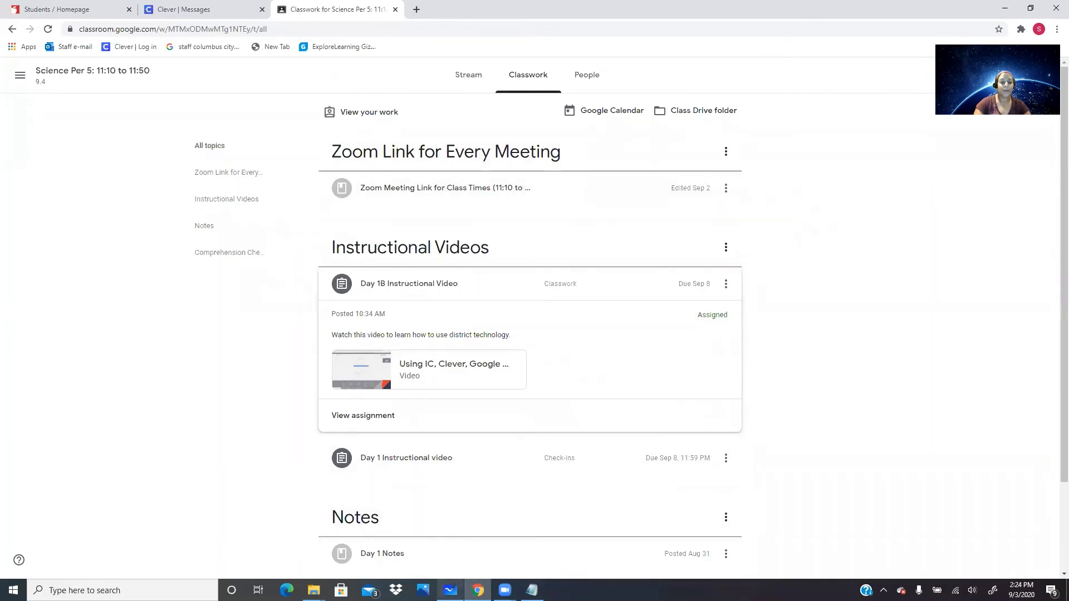
pyautogui.click(451, 590)
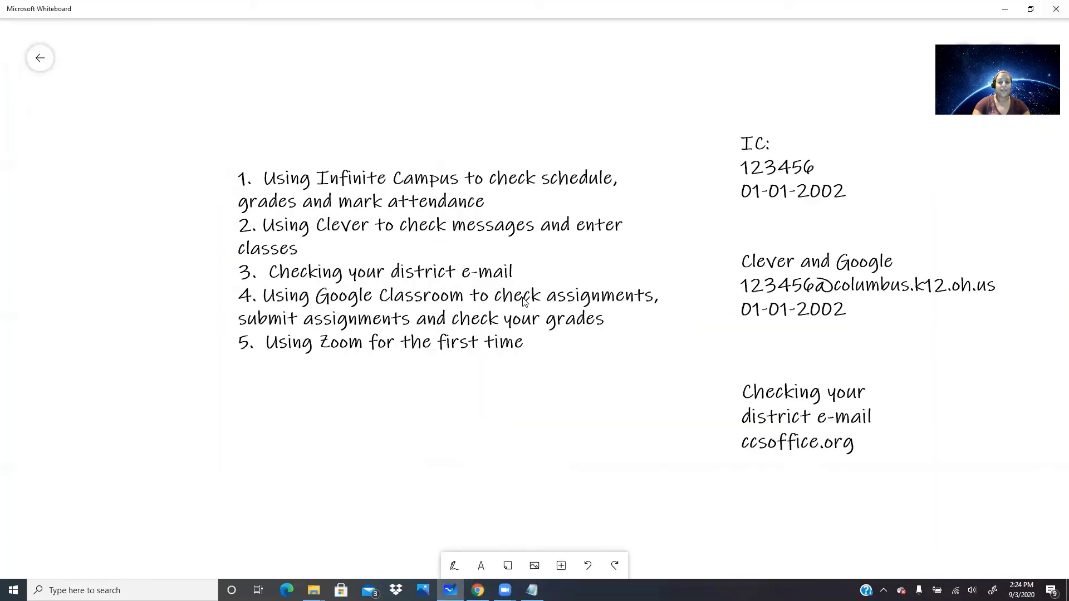
# Step: Review the district e-mail note on the whiteboard, switch to Chrome and open ccsoffice.org in a new browser tab
pyautogui.click(742, 452)
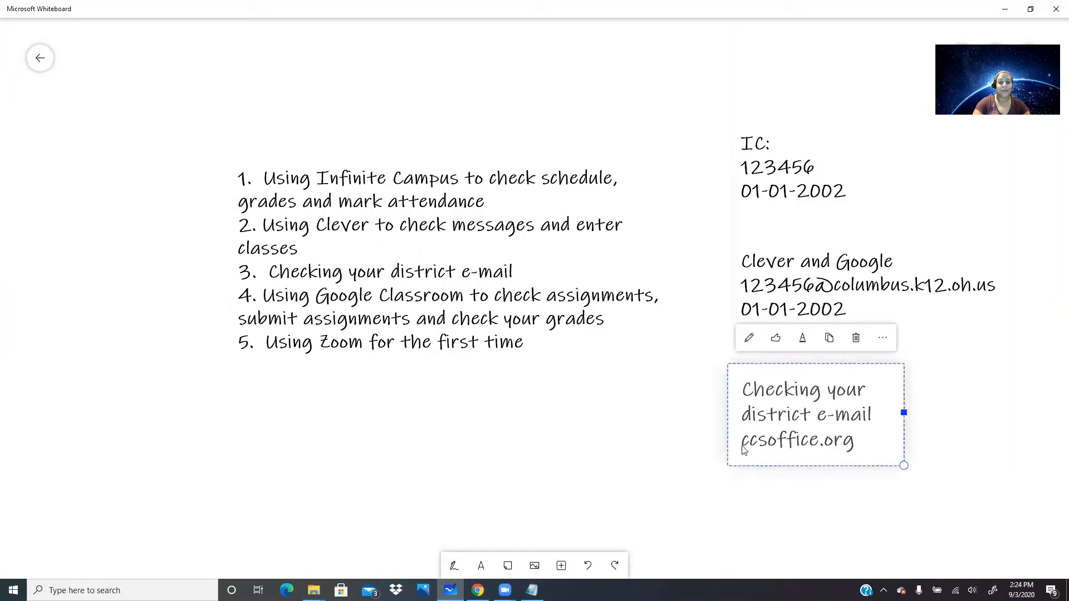
pyautogui.click(777, 486)
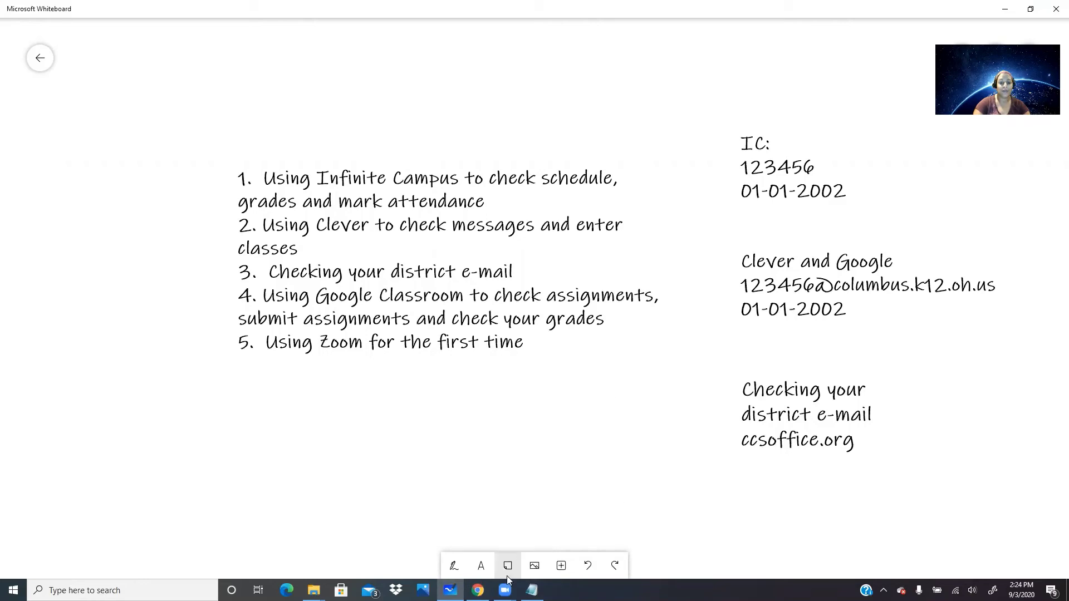
pyautogui.click(478, 590)
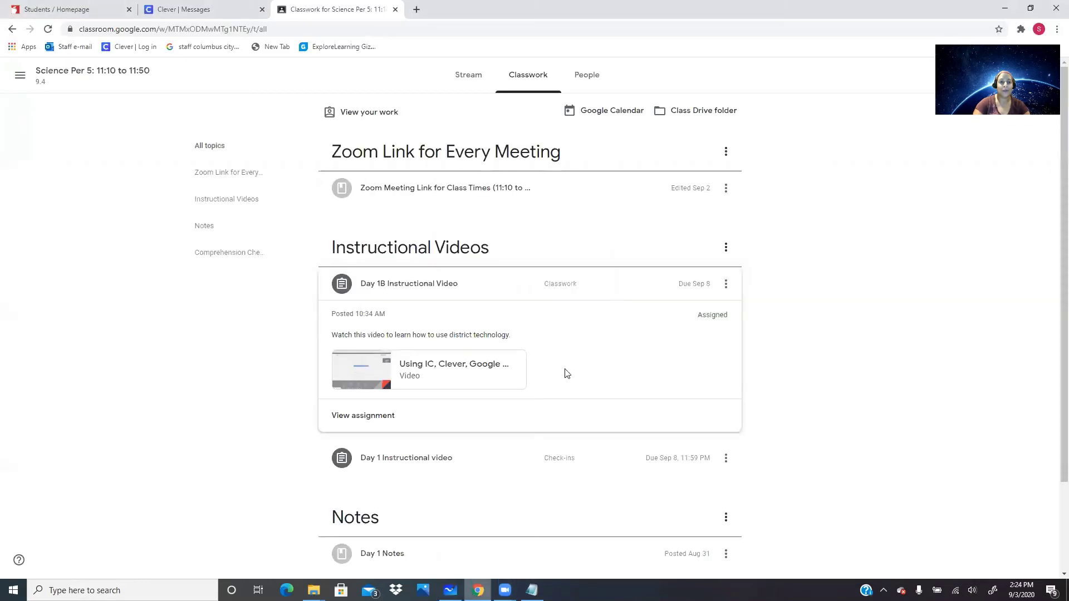
pyautogui.click(417, 9)
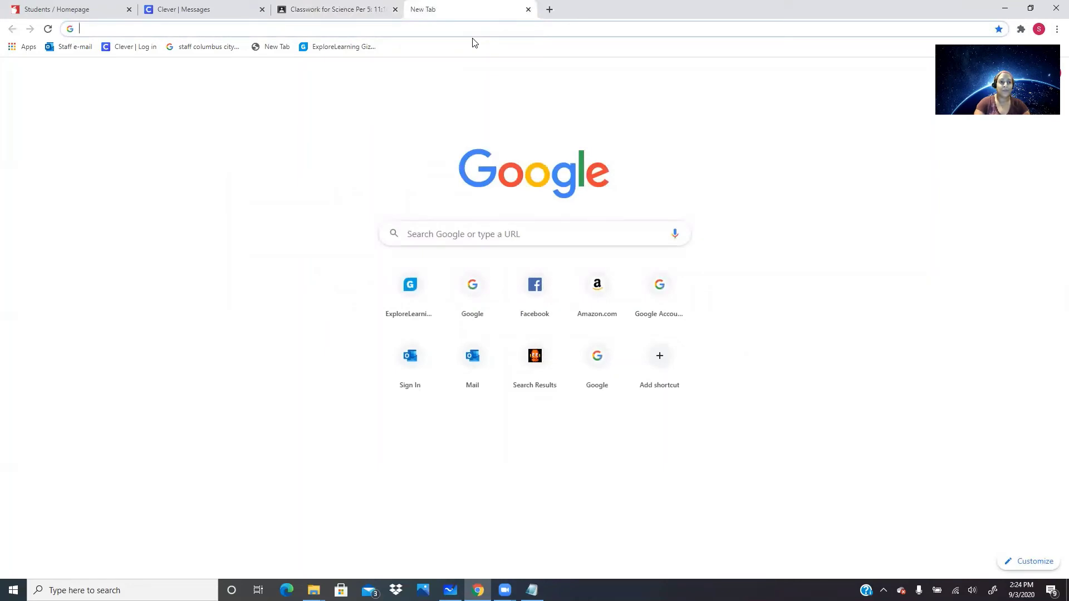
pyautogui.write('cc')
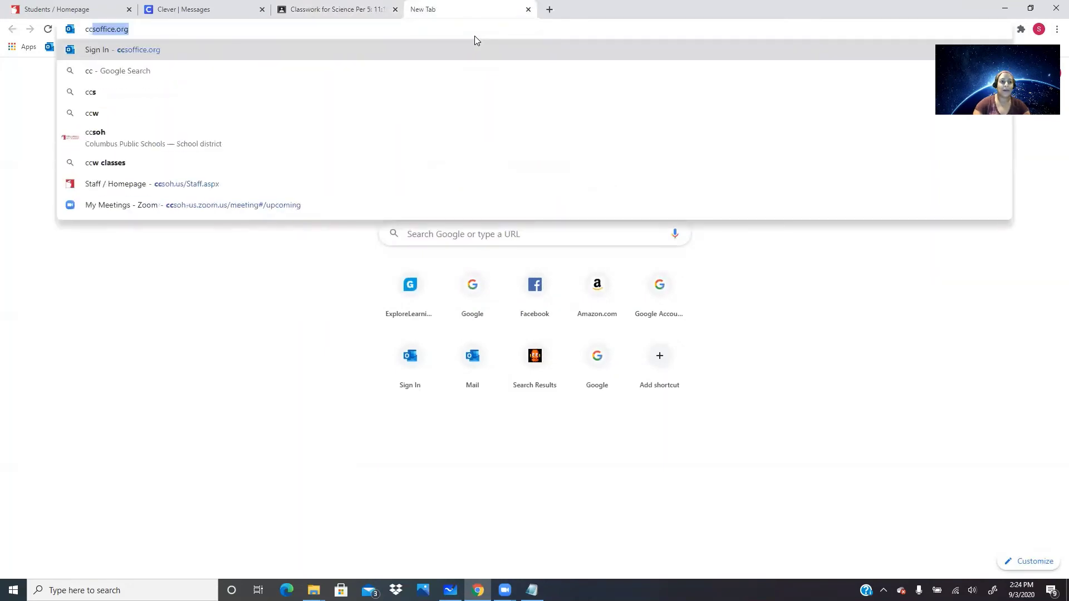
pyautogui.click(255, 28)
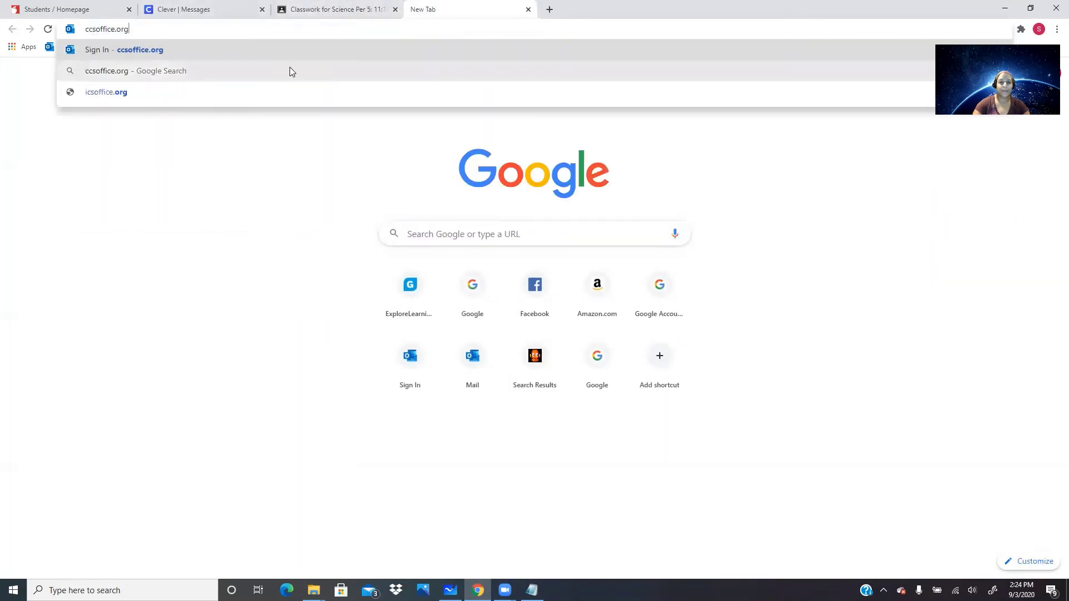
pyautogui.press('Return')
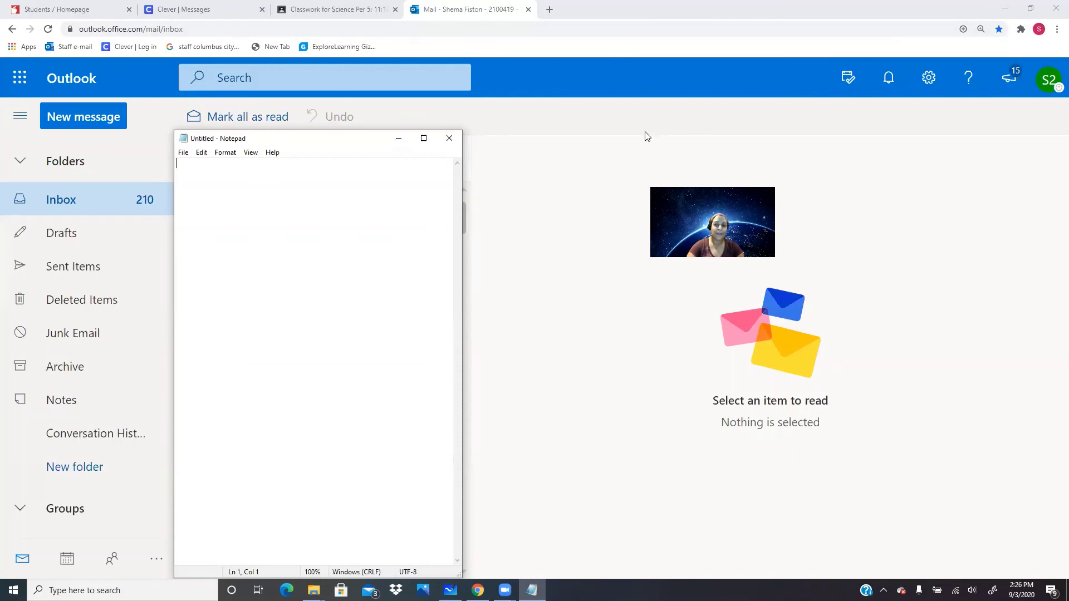
# Step: Check the Microsoft Whiteboard task list, and view the science class's Stream in Google Classroom before returning to its Classwork
pyautogui.click(451, 590)
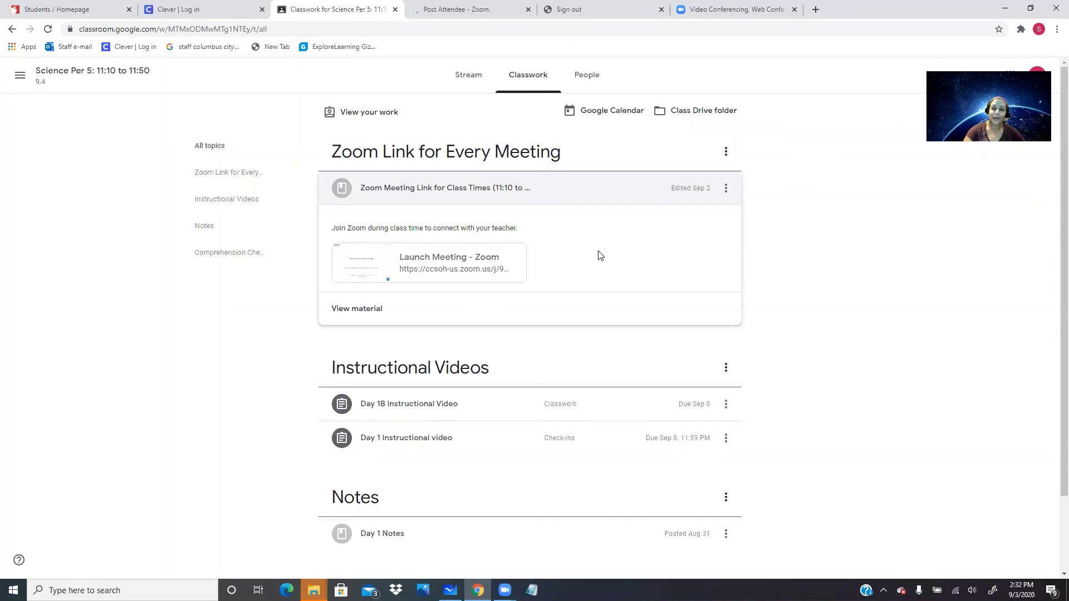
pyautogui.click(468, 75)
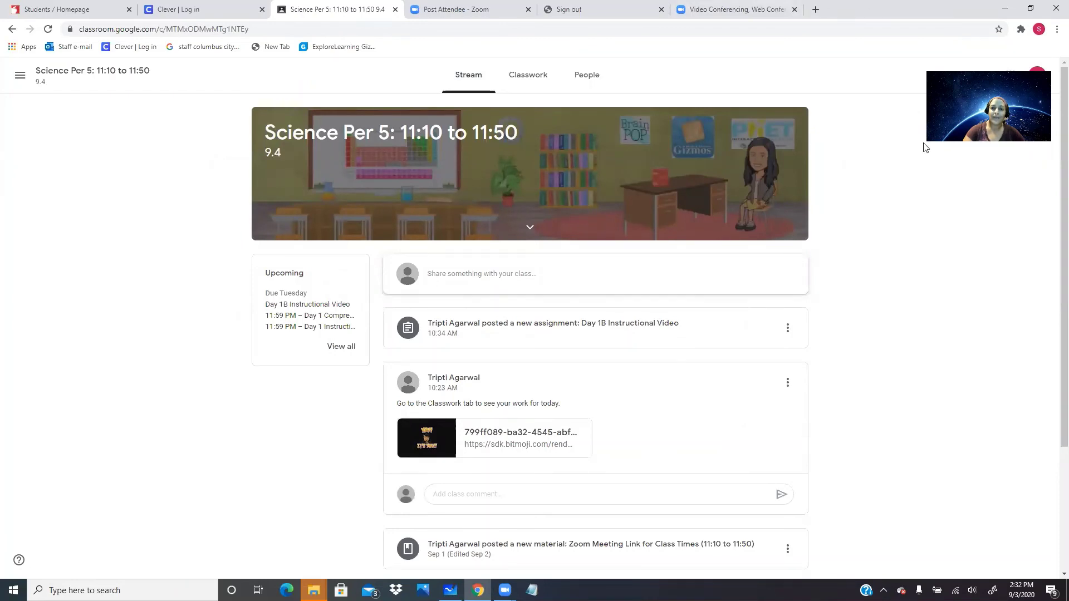
pyautogui.click(528, 75)
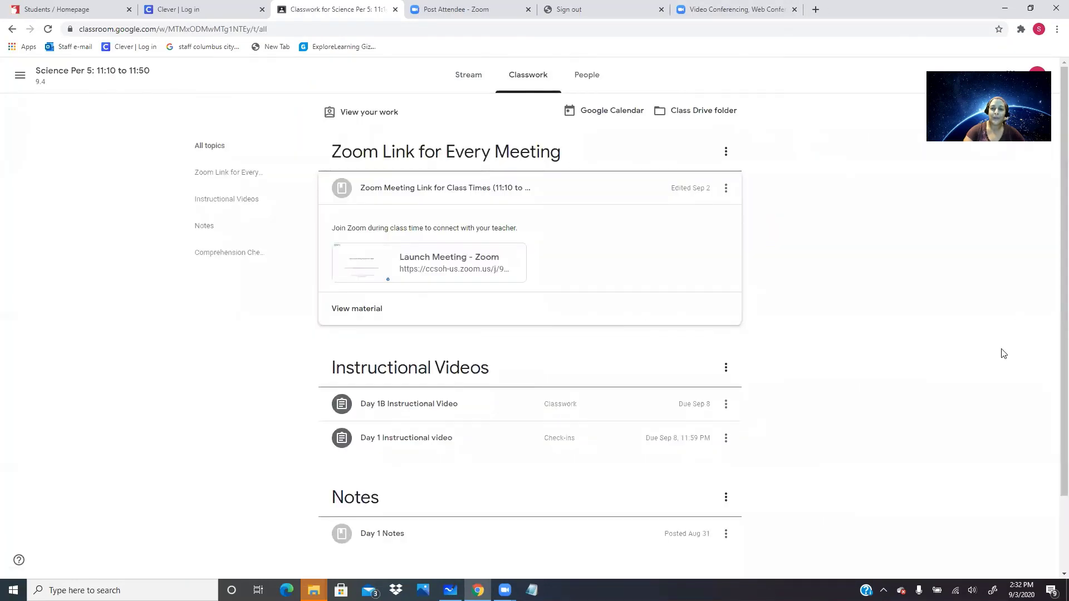